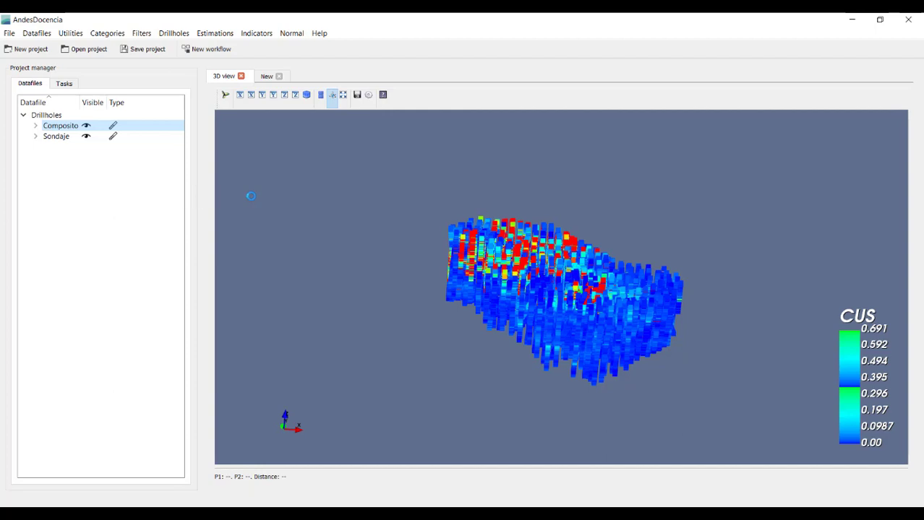
- Open a new probability plot view and plot the CUT variable of the Composito drillhole datafile
left_click(268, 77)
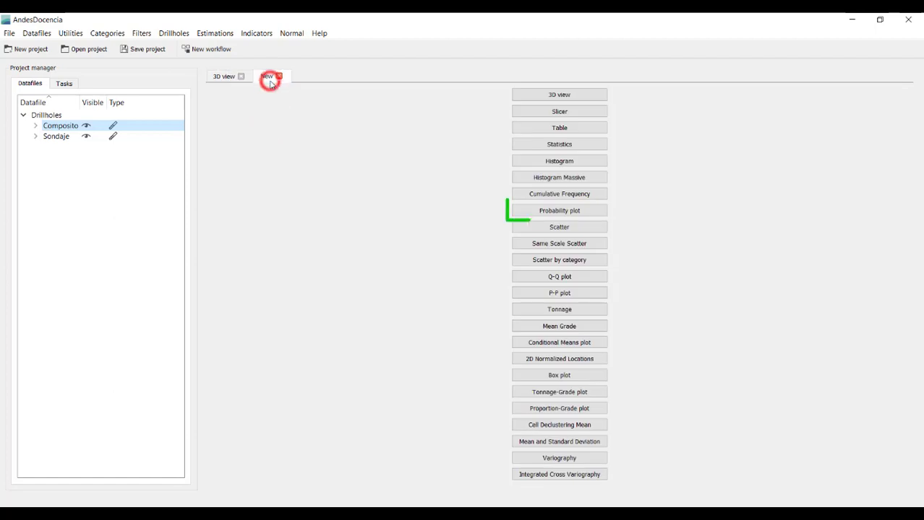
left_click(534, 212)
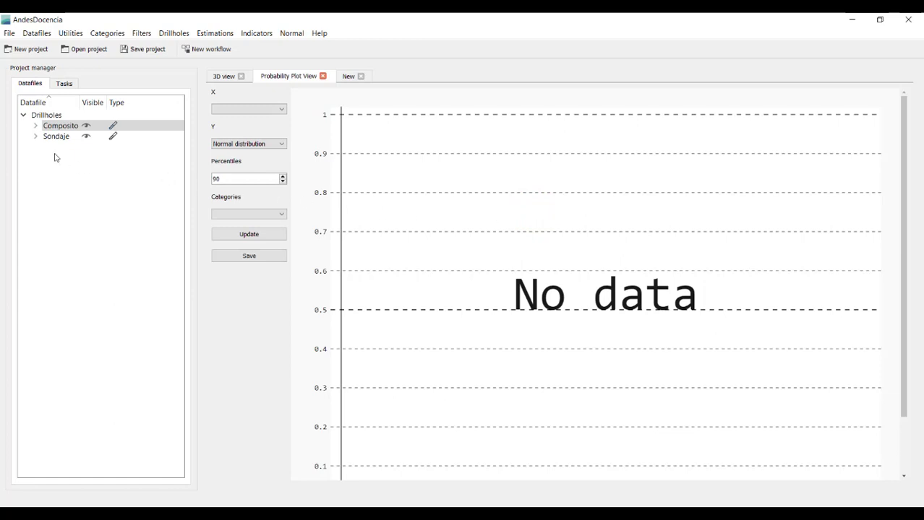
left_click(35, 128)
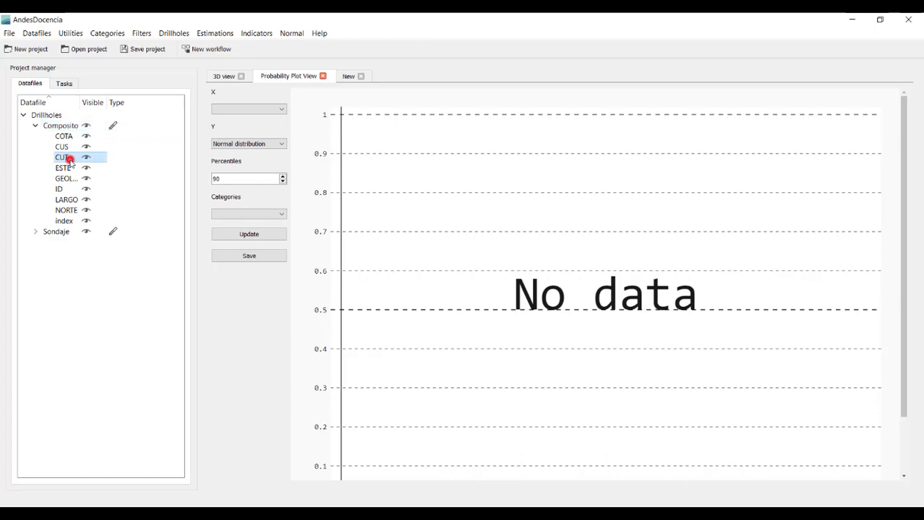
left_click(70, 160)
- Set the probability plot to Normal distribution with 90 percentiles and GEOLOGIA categories, and review the curves and legend
left_click(223, 144)
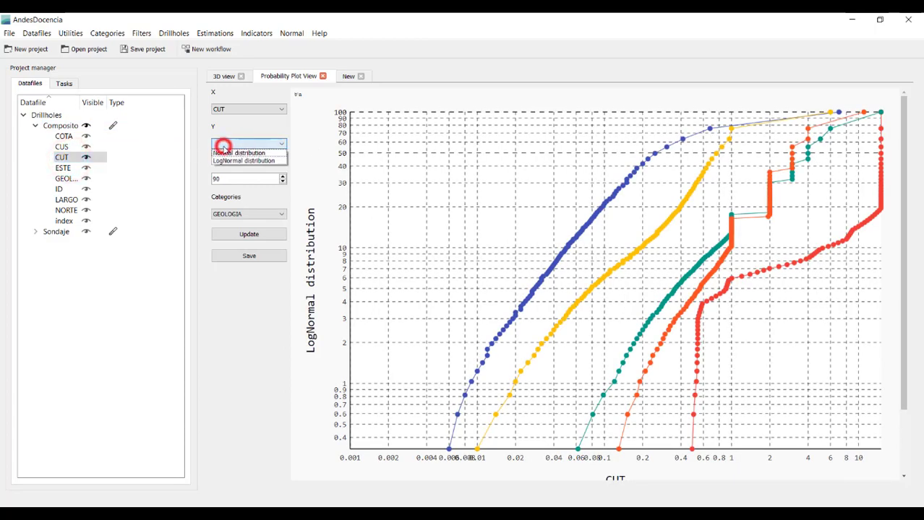
left_click(225, 152)
double_click(237, 179)
type("90")
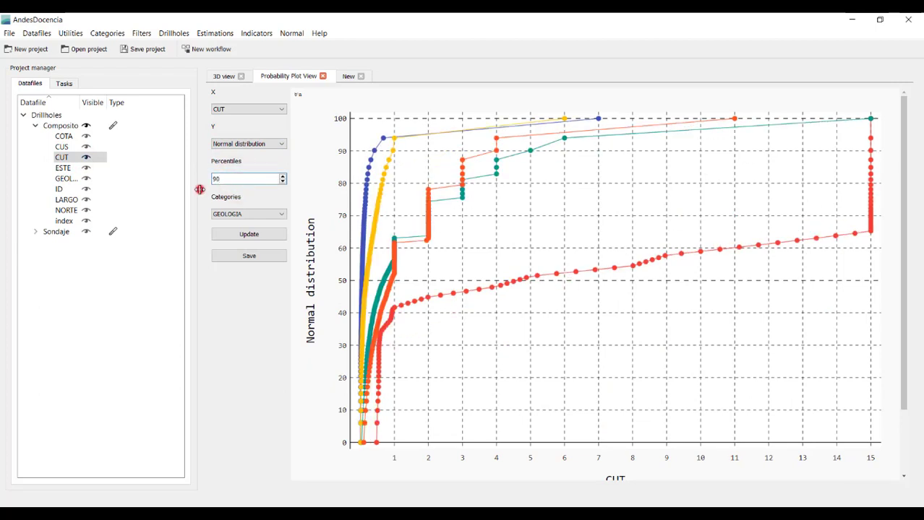
left_click(224, 213)
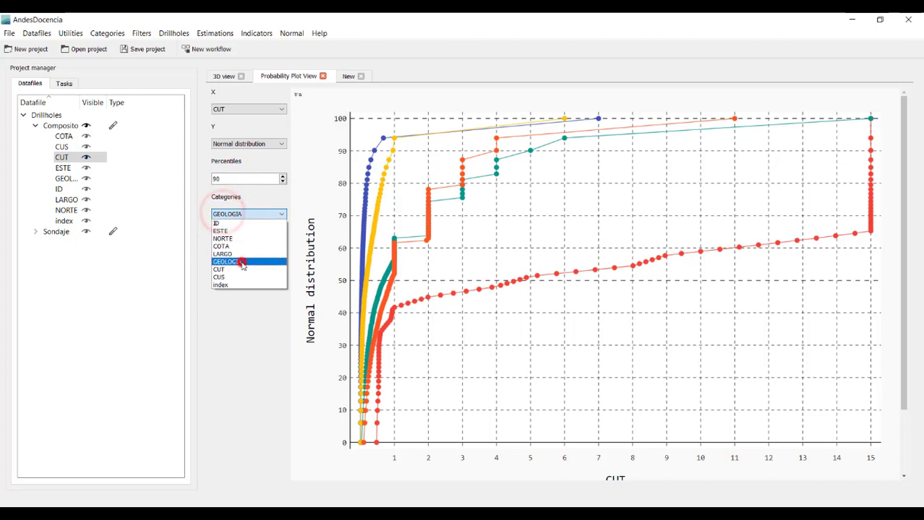
left_click(242, 263)
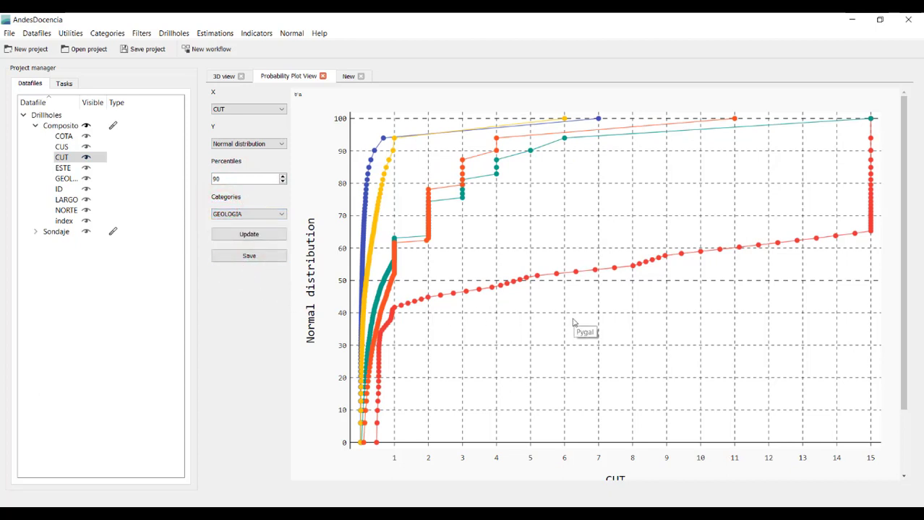
scroll(573, 323, "down", 3)
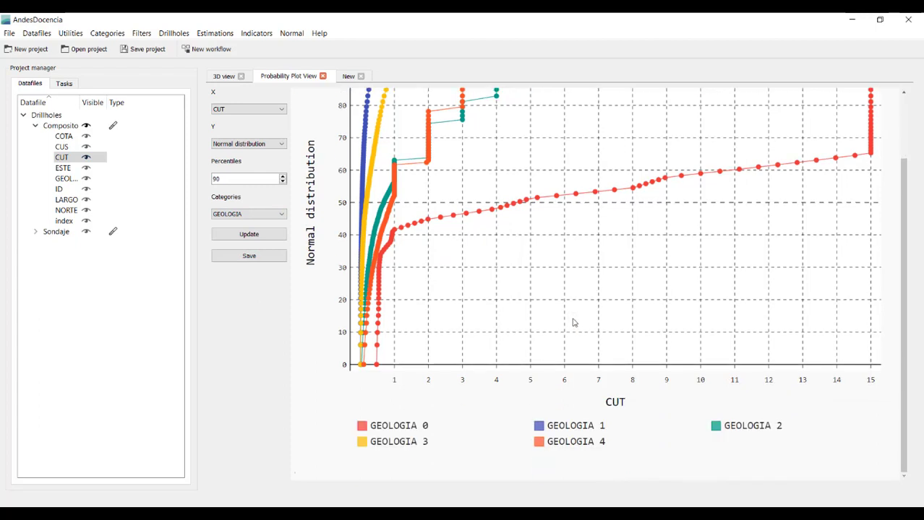
scroll(573, 323, "up", 3)
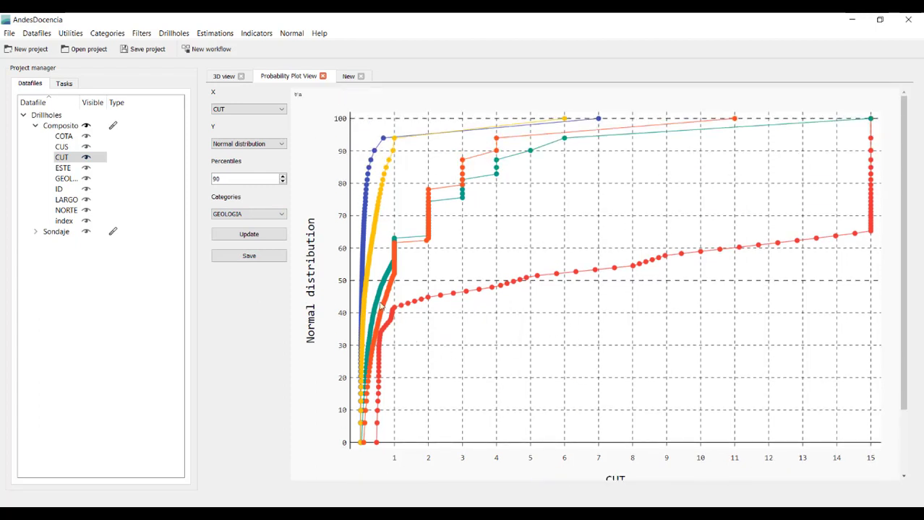
- Switch the probability plot's Y scale to LogNormal distribution and set the percentiles to 40
left_click(279, 147)
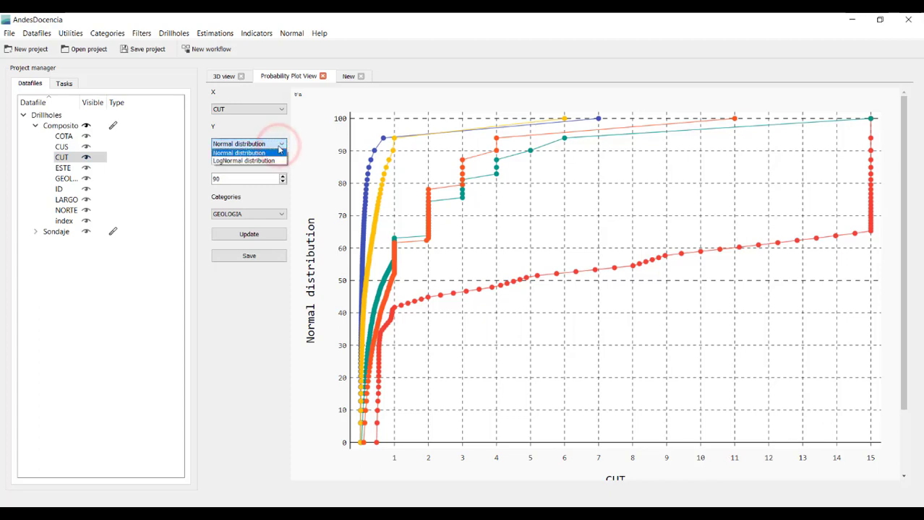
left_click(271, 160)
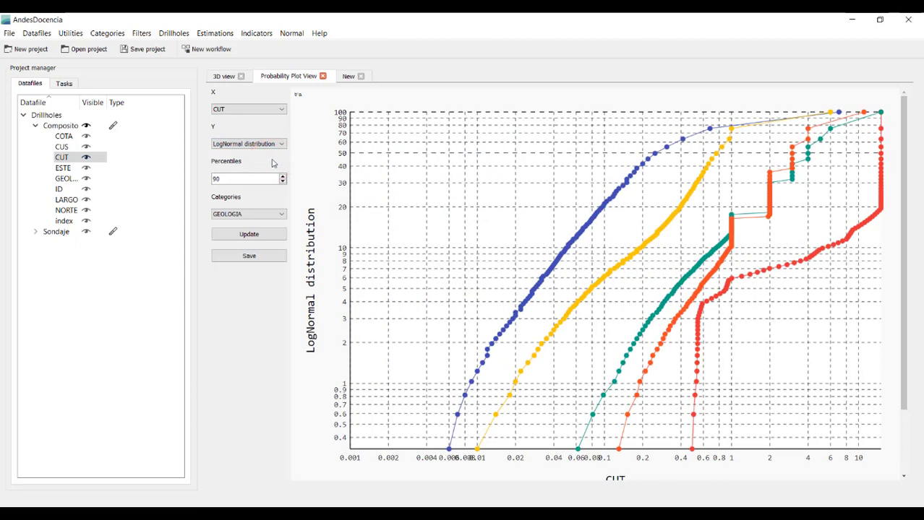
double_click(264, 179)
type("40")
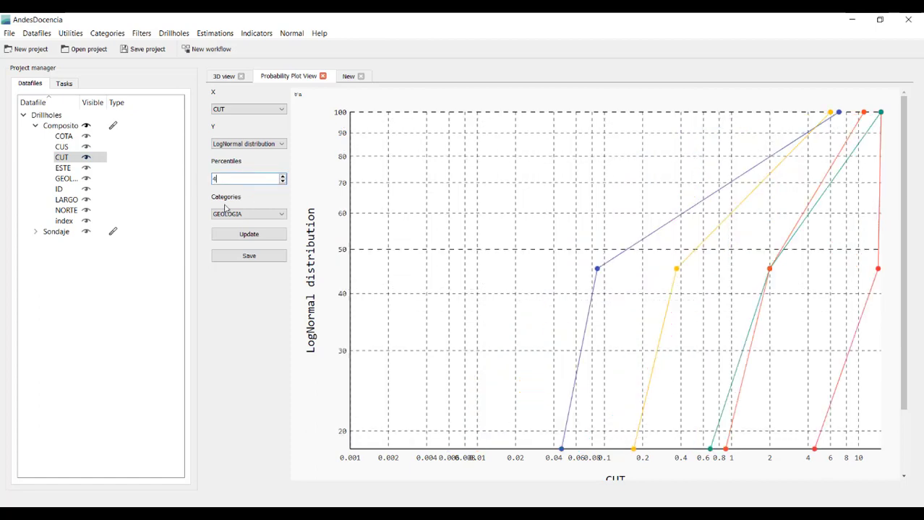
- Try 10 percentiles on the lognormal plot, and set the percentiles to 90
double_click(248, 182)
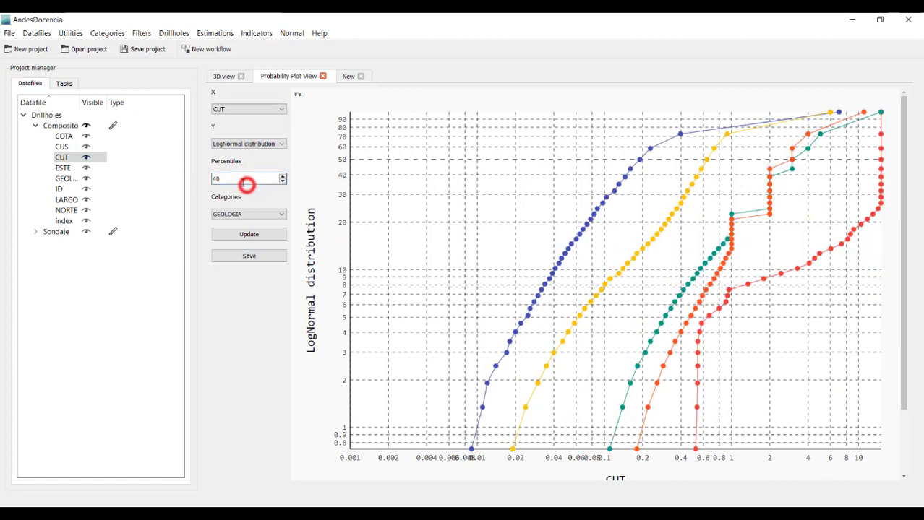
type("10")
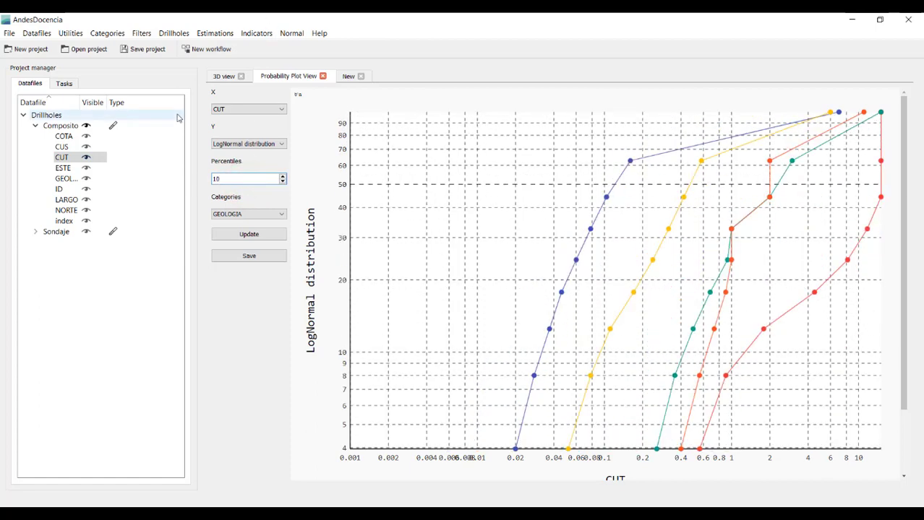
double_click(250, 180)
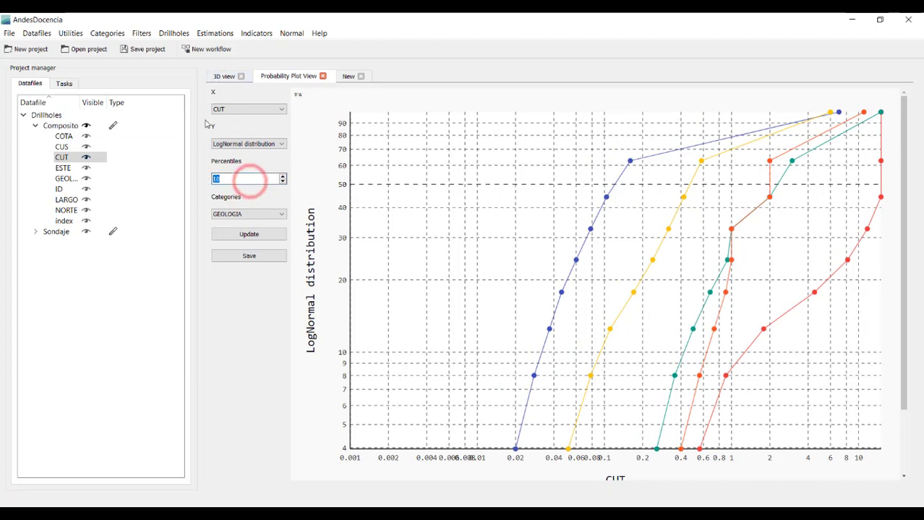
type("70")
key("BackSpace")
key("BackSpace")
type("90")
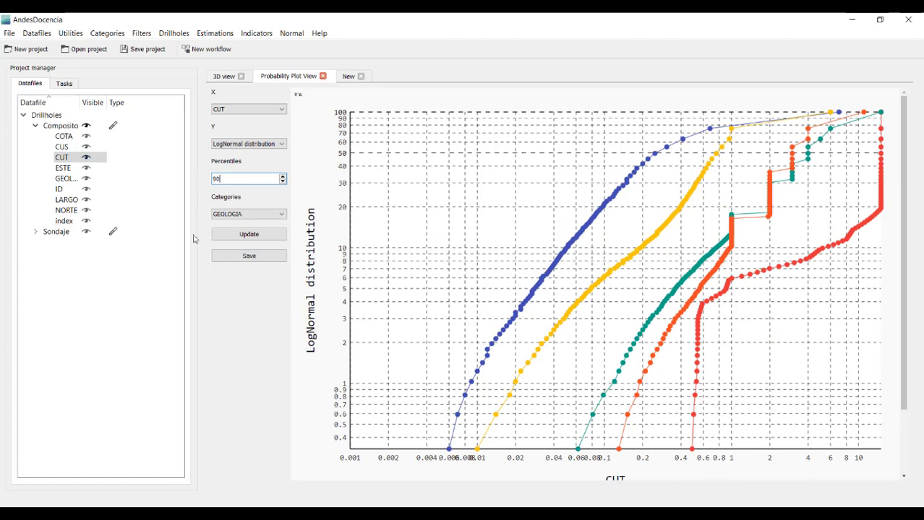
- Open the dialog for saving the plot as an SVG image, dismiss it without saving, and update the plot
left_click(241, 255)
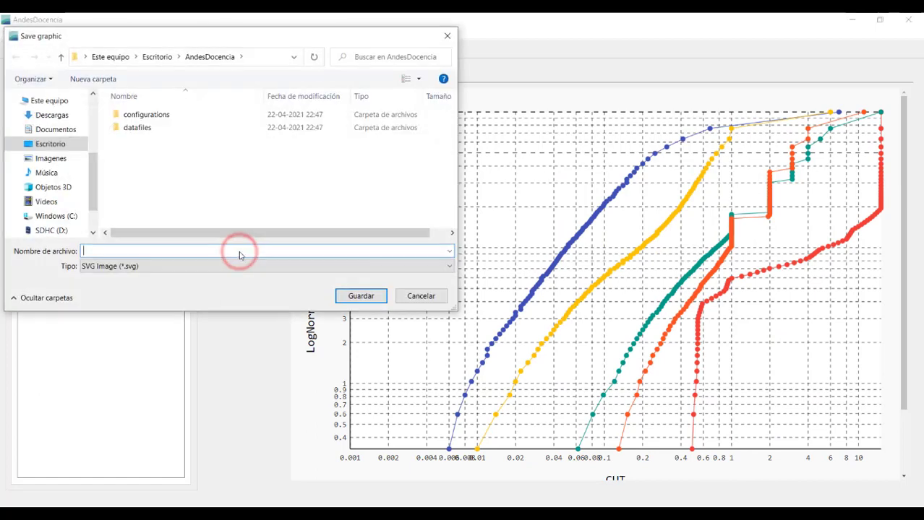
left_click(416, 297)
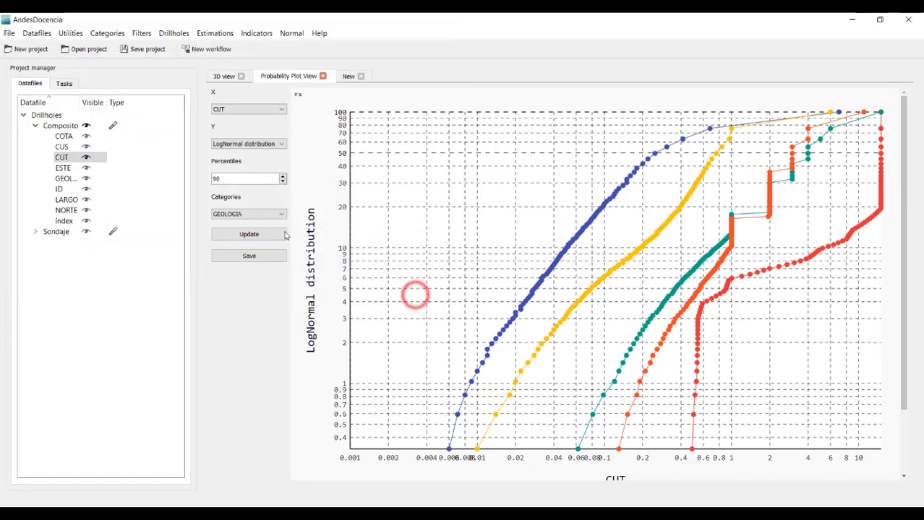
left_click(244, 236)
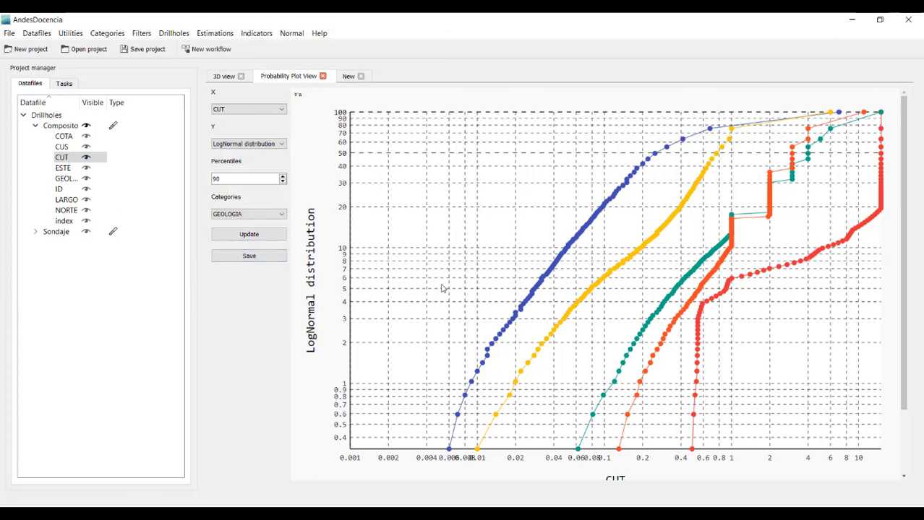
- Hide the curves GEOLOGIA 0, 1, 2, 4 and 3 one by one through the plot legend
scroll(444, 289, "down", 3)
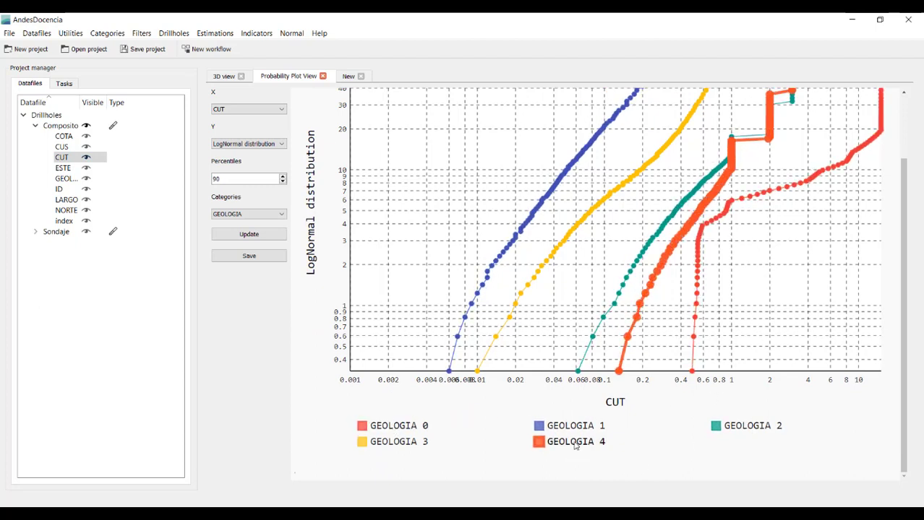
left_click(363, 427)
left_click(538, 427)
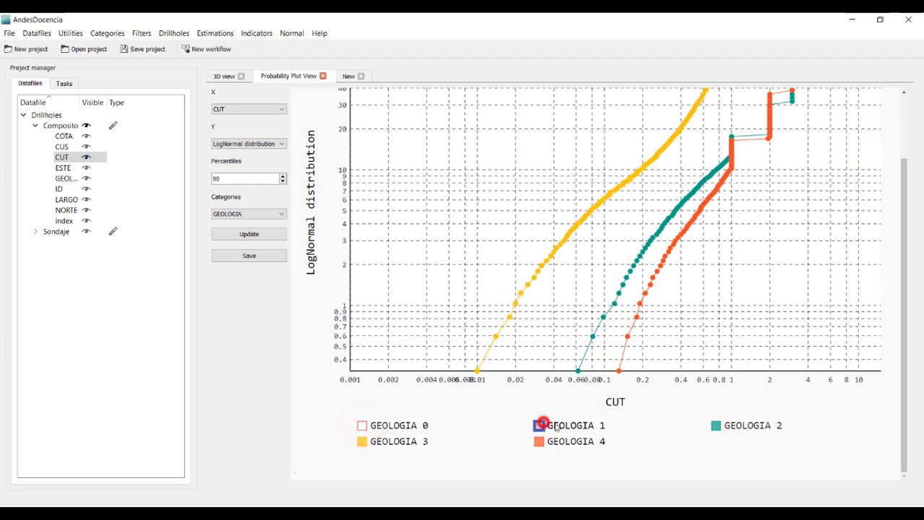
left_click(715, 427)
left_click(539, 442)
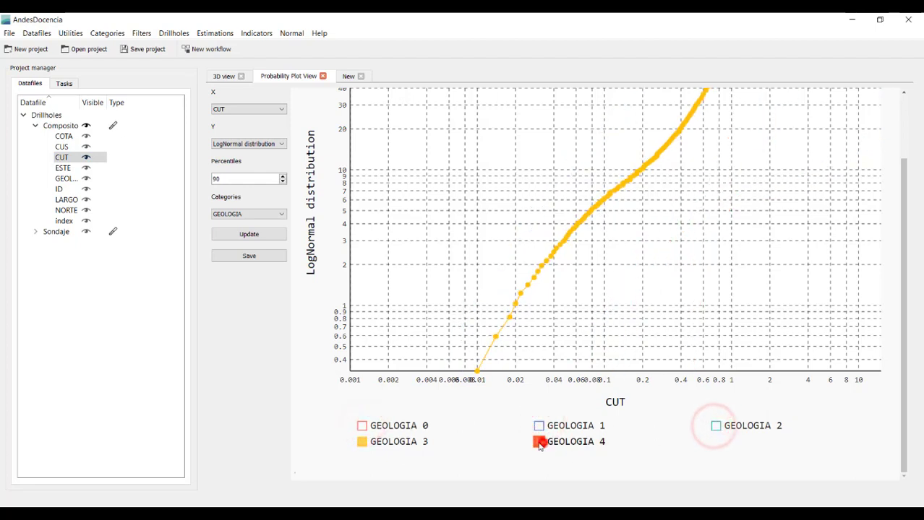
left_click(362, 442)
- Show all five GEOLOGIA curves on the probability plot again and review the full plot
left_click(362, 426)
left_click(538, 427)
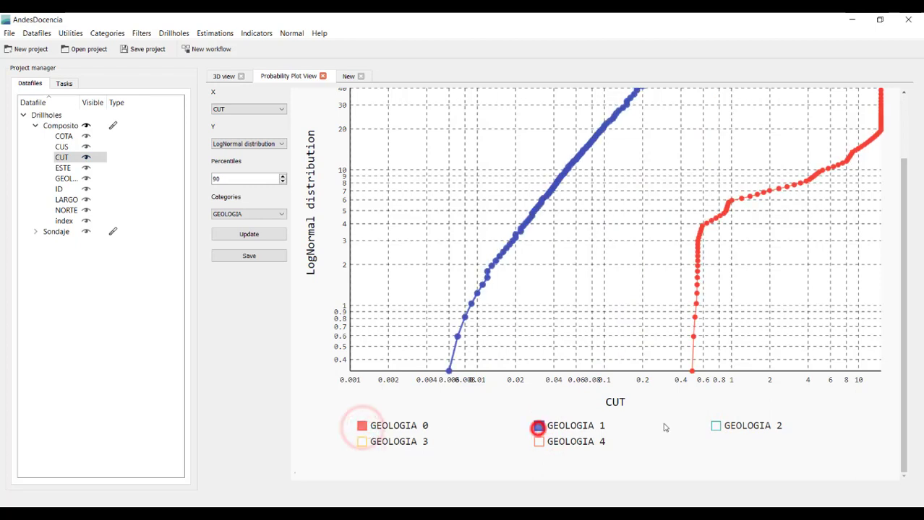
left_click(715, 426)
left_click(539, 441)
left_click(362, 441)
scroll(347, 350, "up", 2)
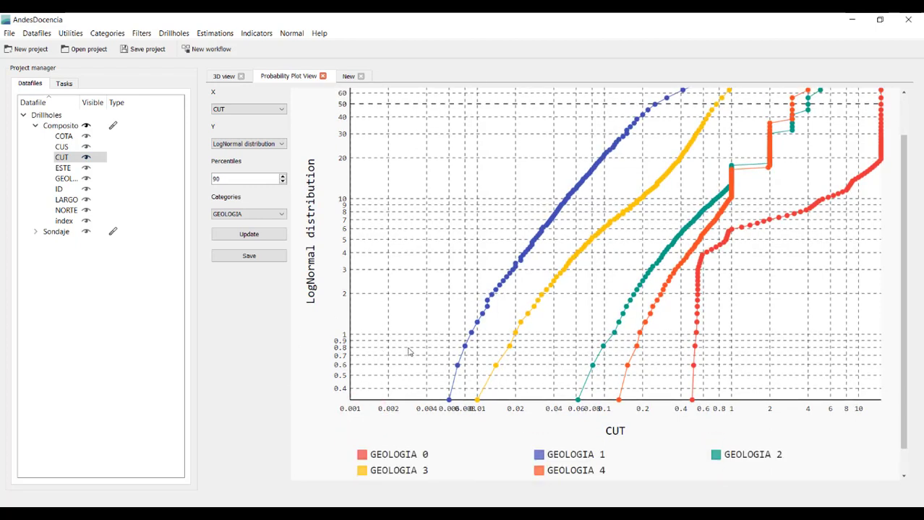
scroll(406, 352, "up", 3)
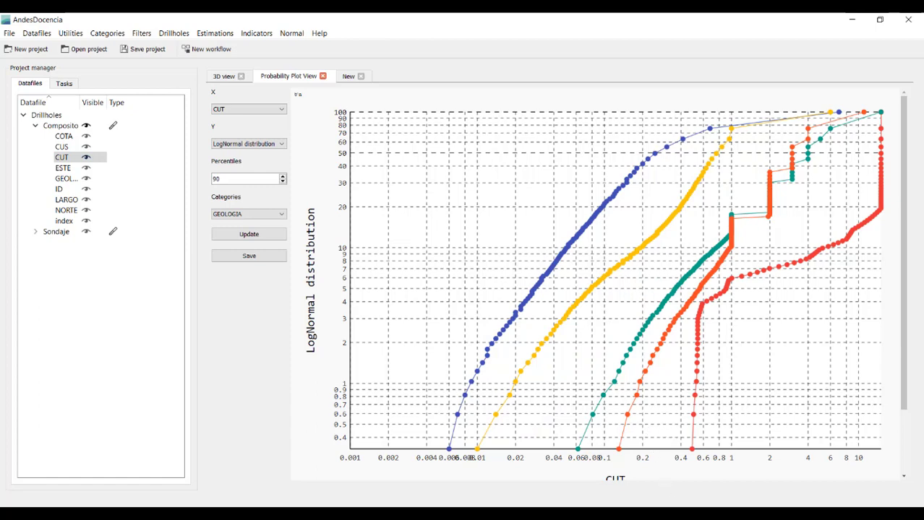
- Open a new Conditional Means plot view and load the Composito drillhole datafile into it
left_click(60, 125)
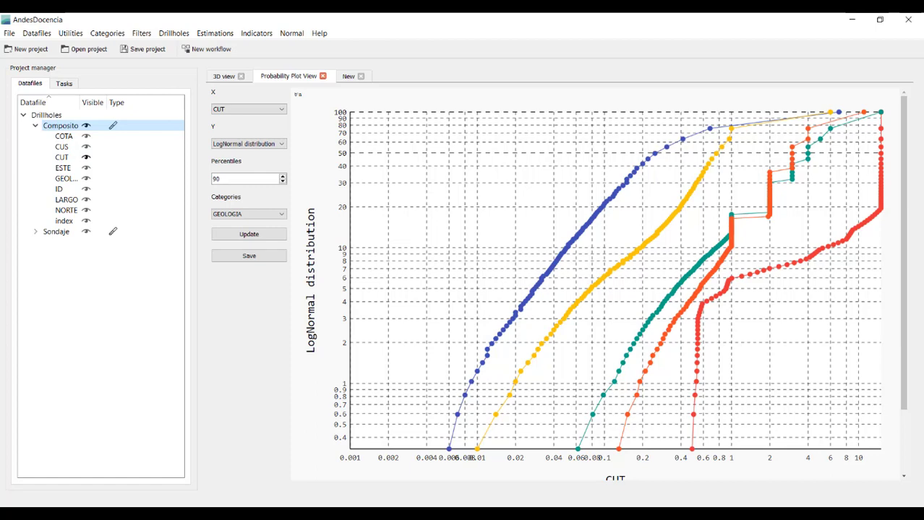
left_click(350, 78)
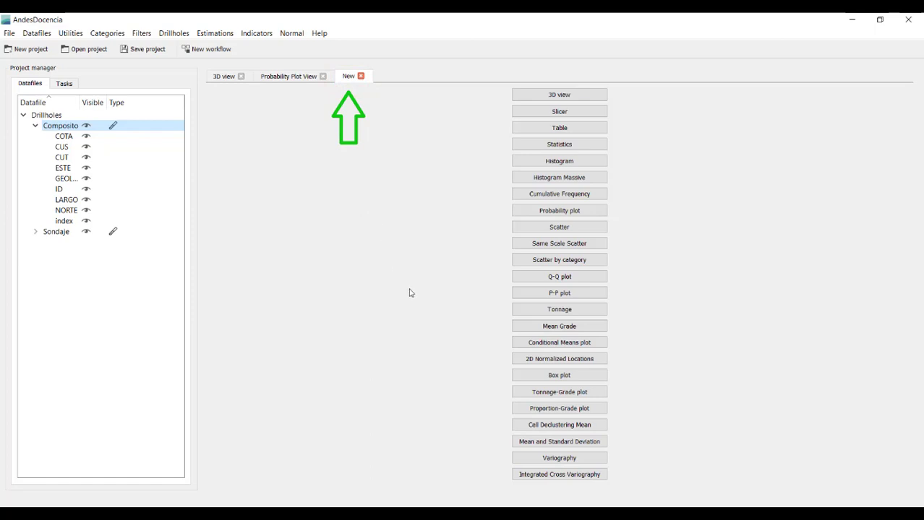
left_click(552, 344)
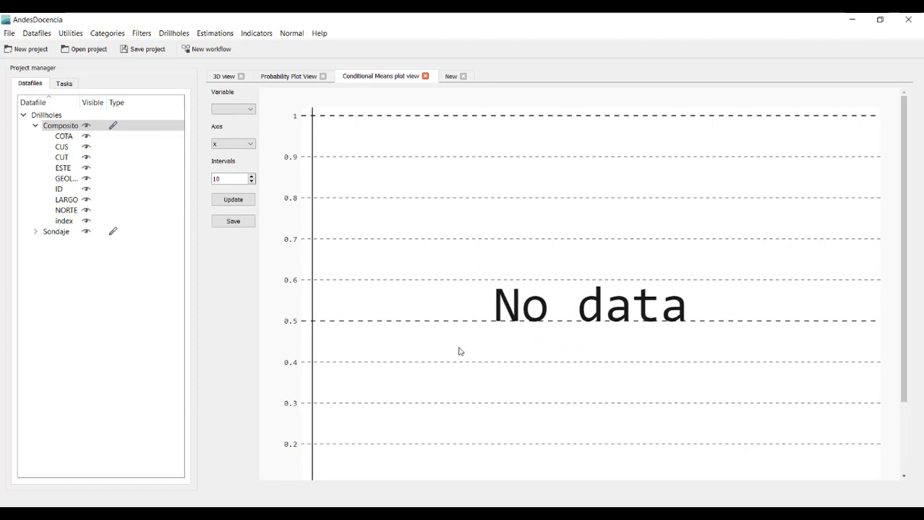
left_click(68, 128)
left_click(63, 129)
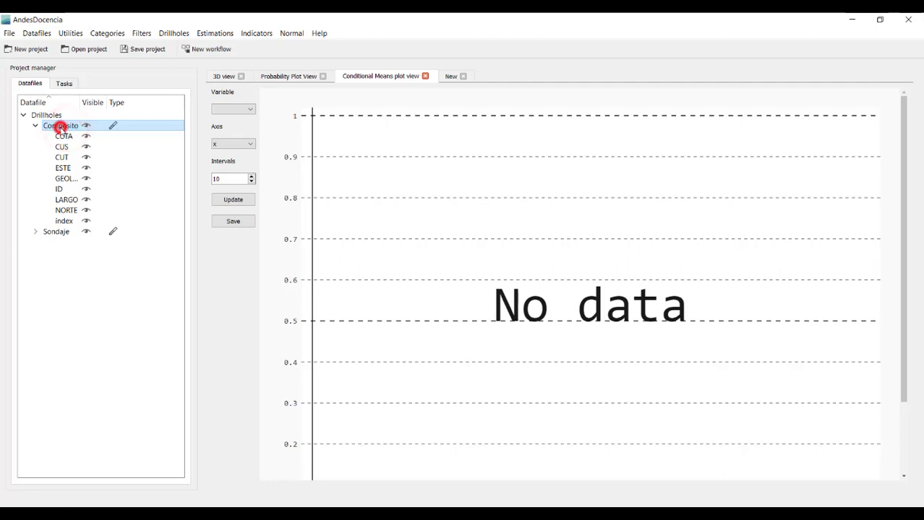
double_click(62, 128)
left_click(35, 127)
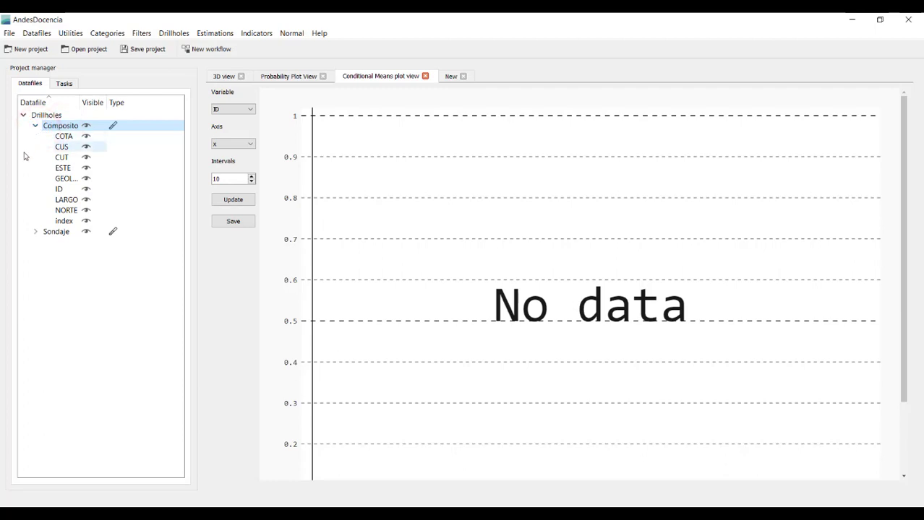
- Plot the conditional means of the CUT variable along the x axis
left_click(253, 112)
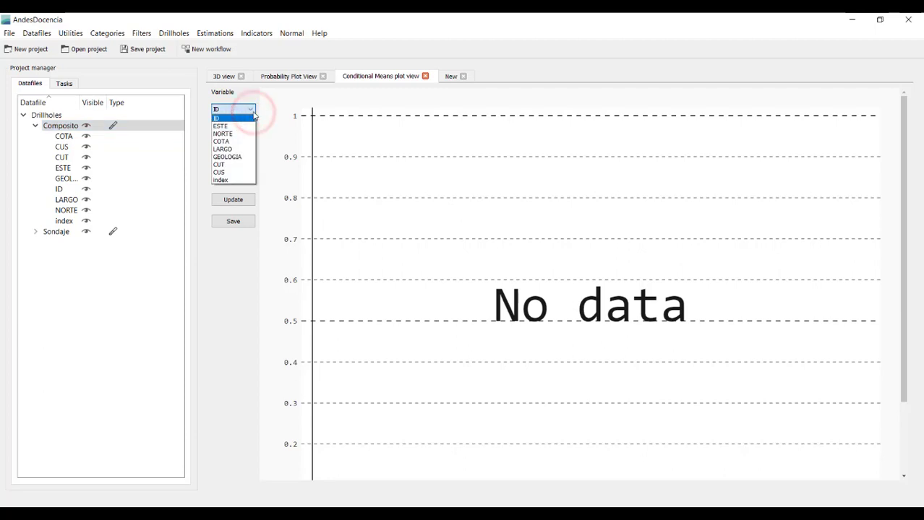
left_click(253, 112)
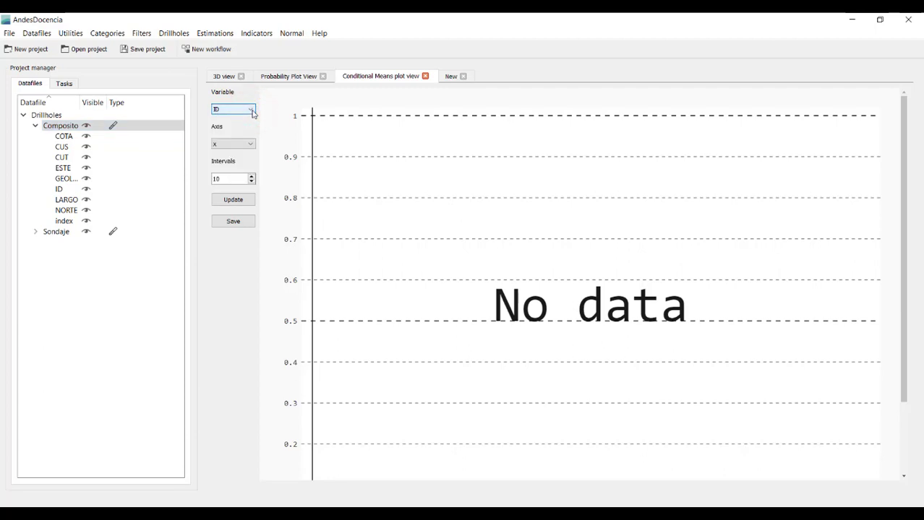
left_click(252, 112)
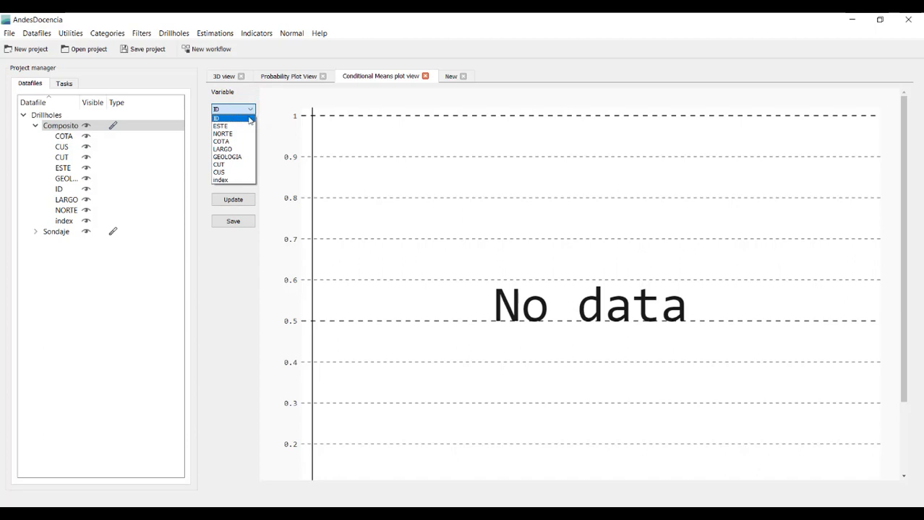
left_click(220, 165)
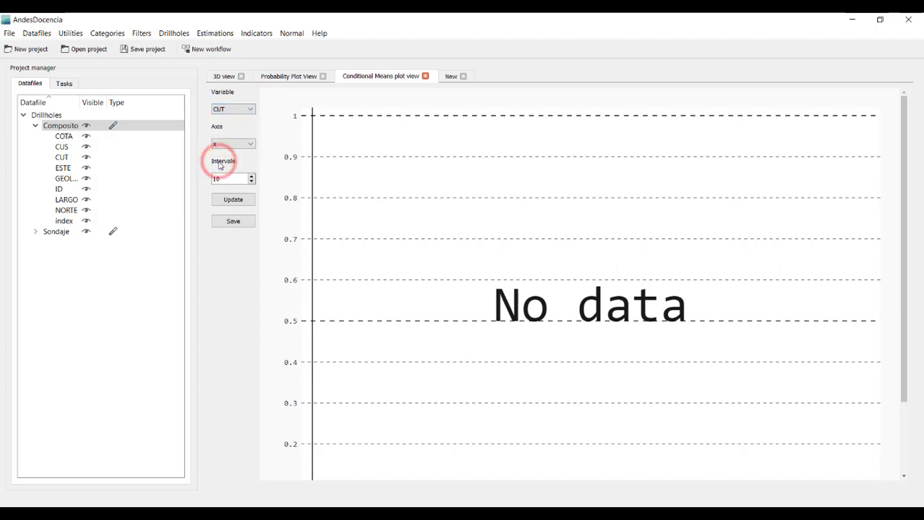
left_click(235, 146)
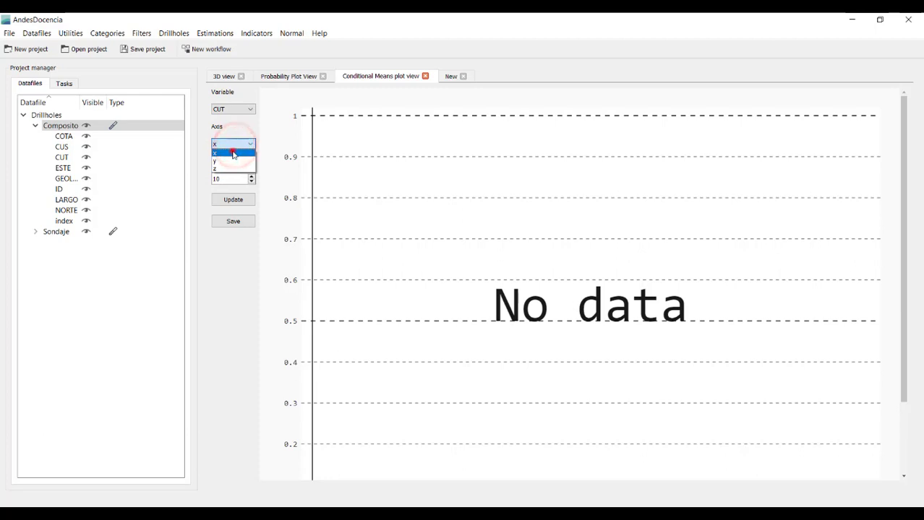
left_click(233, 145)
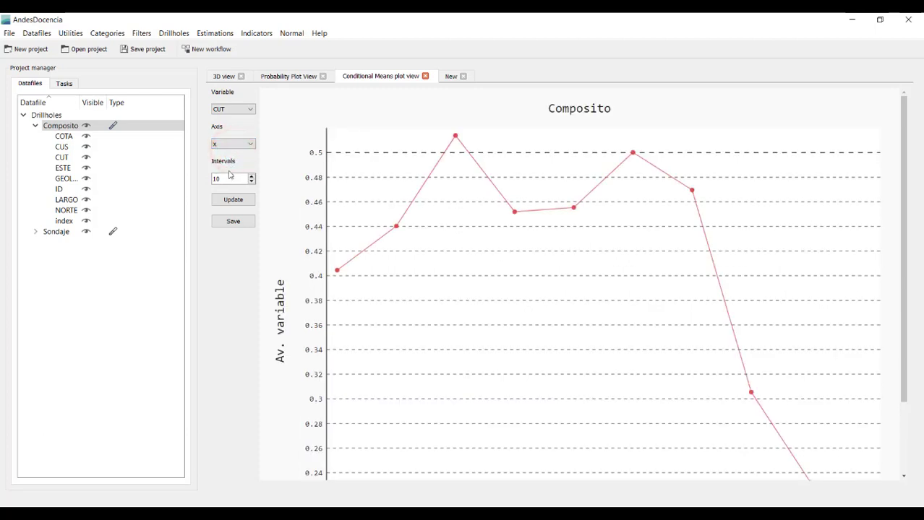
- Examine the CUT conditional means curve along x, its average-value and coordinate axes, and the available axis and interval settings
scroll(309, 205, "down", 3)
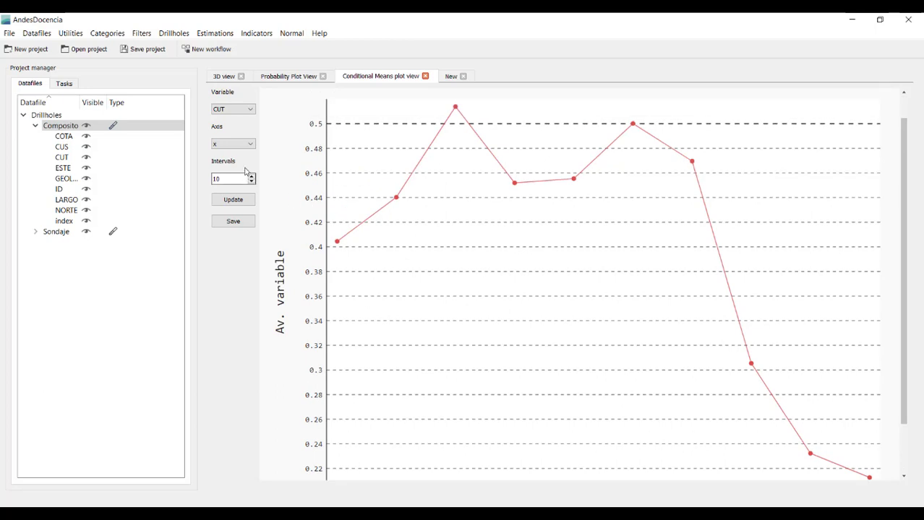
left_click(206, 184)
left_click(250, 147)
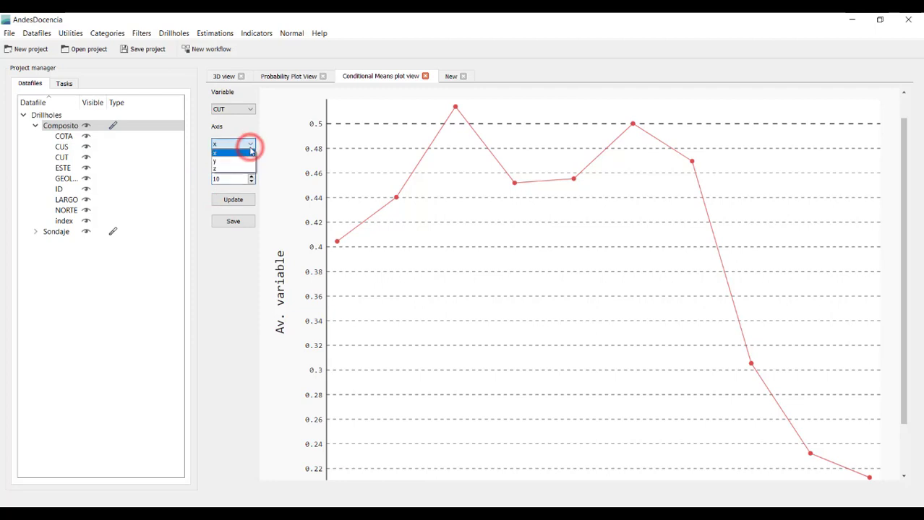
left_click(250, 147)
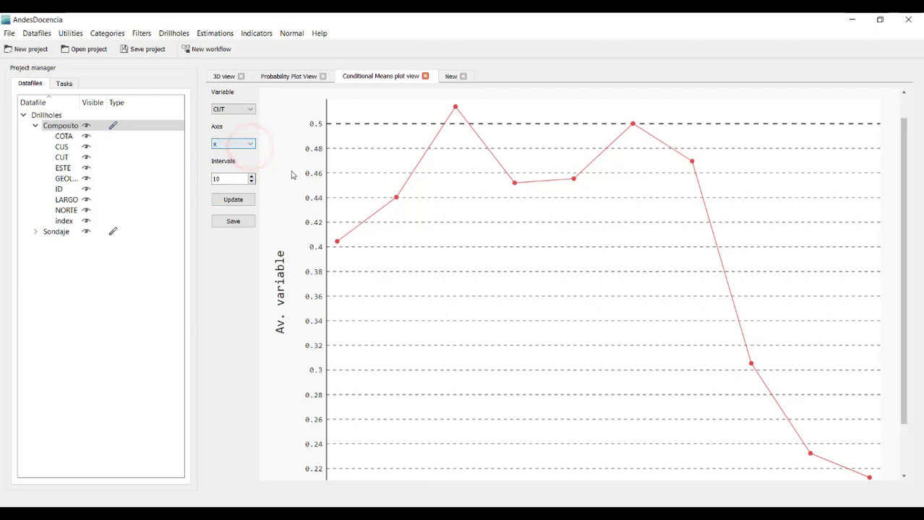
scroll(440, 279, "down", 3)
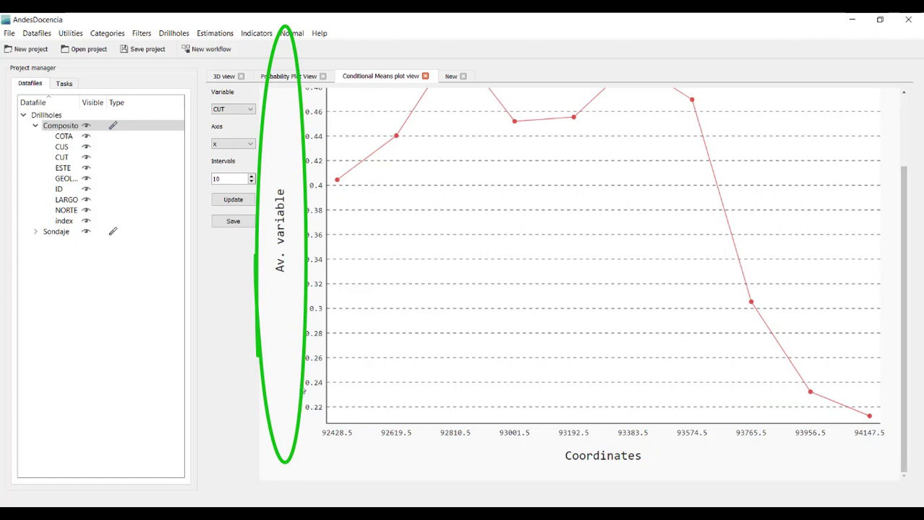
scroll(304, 391, "up", 2)
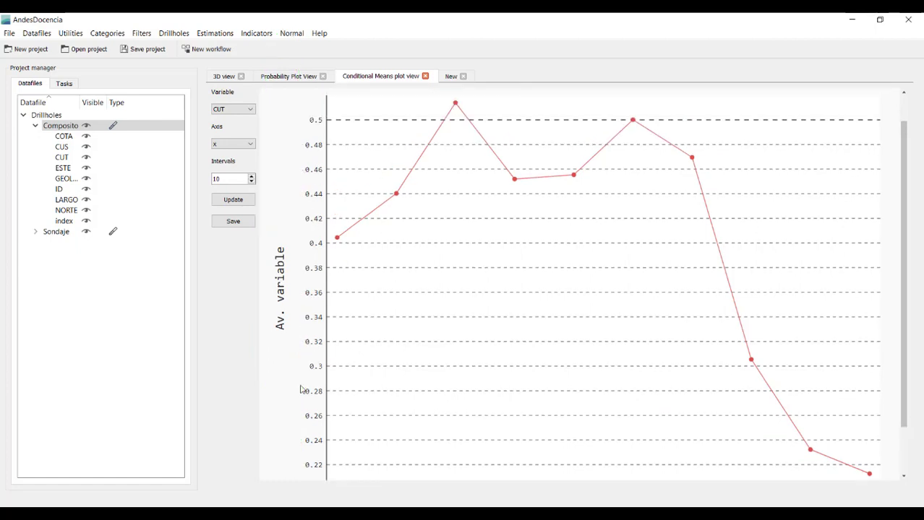
double_click(227, 180)
type("15")
key("Return")
scroll(228, 182, "down", 4)
scroll(408, 289, "down", 3)
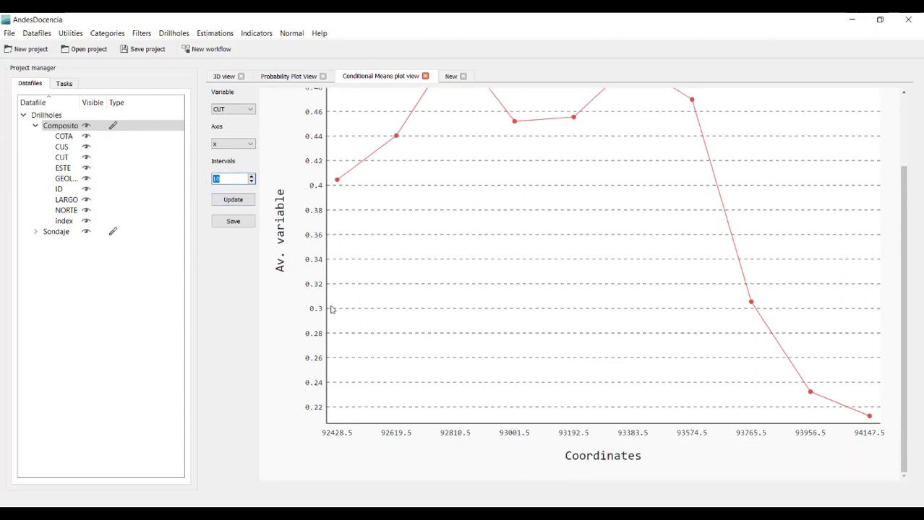
- Switch the CUT conditional means plot to the y axis and after that to the z axis, reviewing the curve
left_click(233, 144)
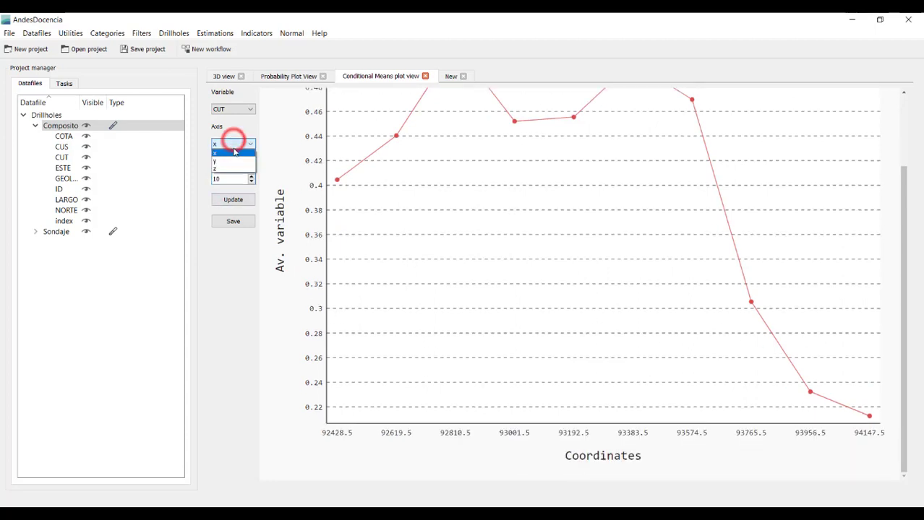
left_click(229, 162)
left_click(237, 145)
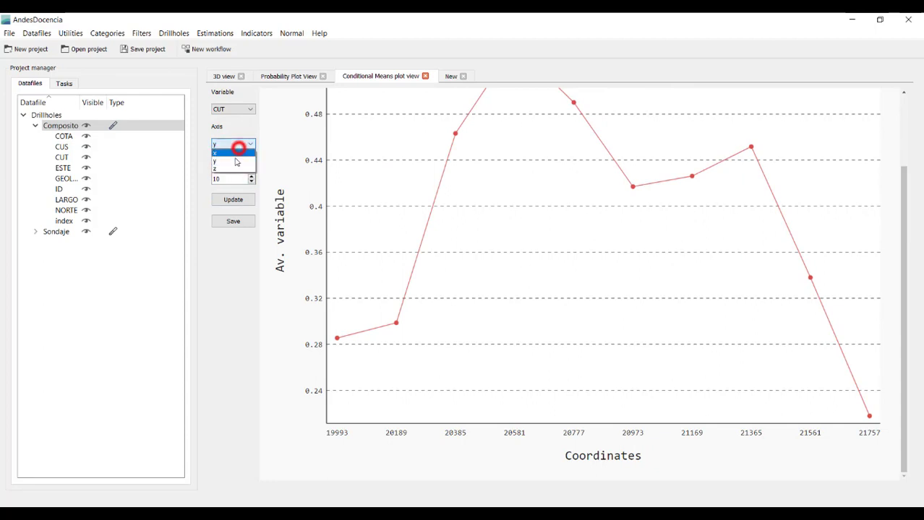
left_click(233, 169)
scroll(364, 243, "up", 1)
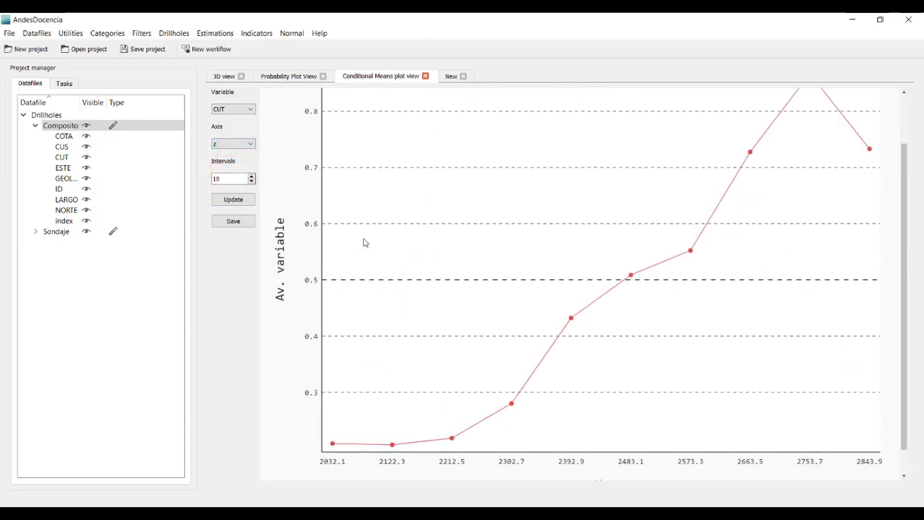
scroll(599, 282, "down", 1)
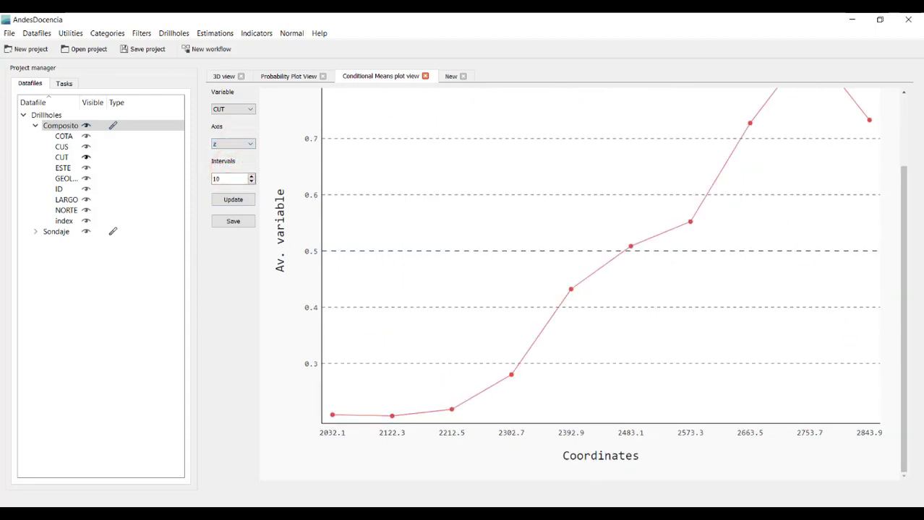
- Open a new Scatter view and load the CUT variable of the Composito datafile into it
left_click(452, 79)
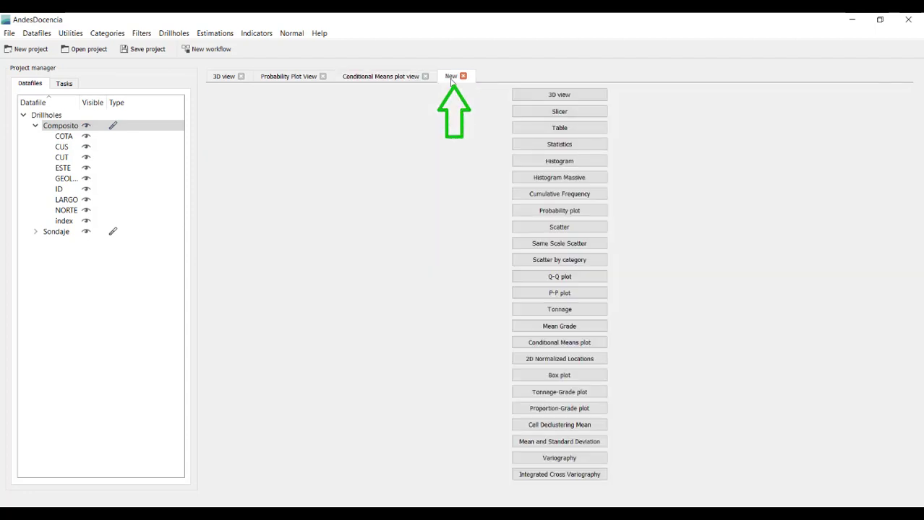
left_click(549, 227)
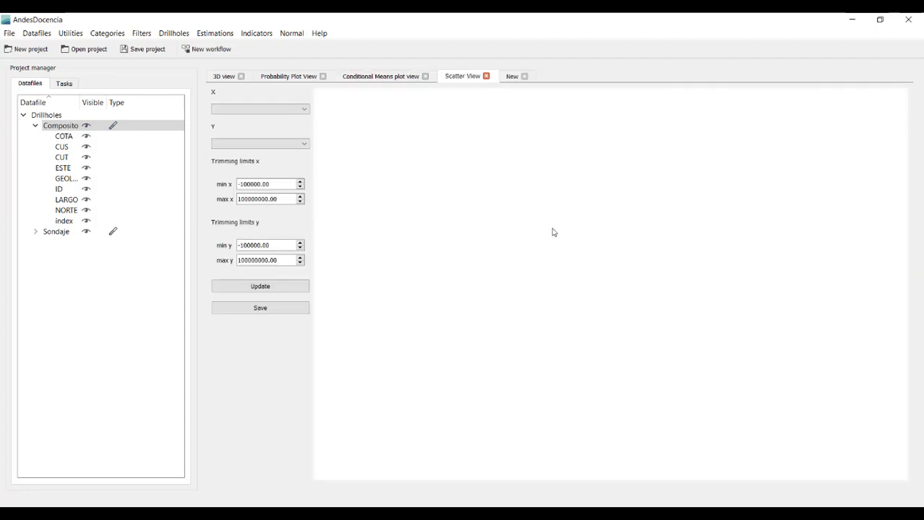
left_click(63, 159)
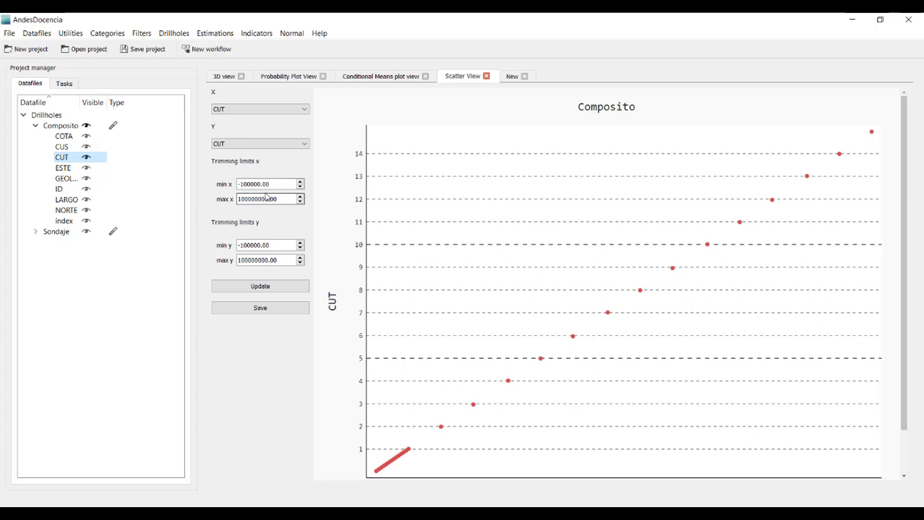
- Set the minimum x and y trimming limits to 0 and choose CUS as the scatter plot's Y variable
left_click_drag(279, 188, 221, 187)
type("0")
left_click_drag(277, 245, 199, 241)
type("0")
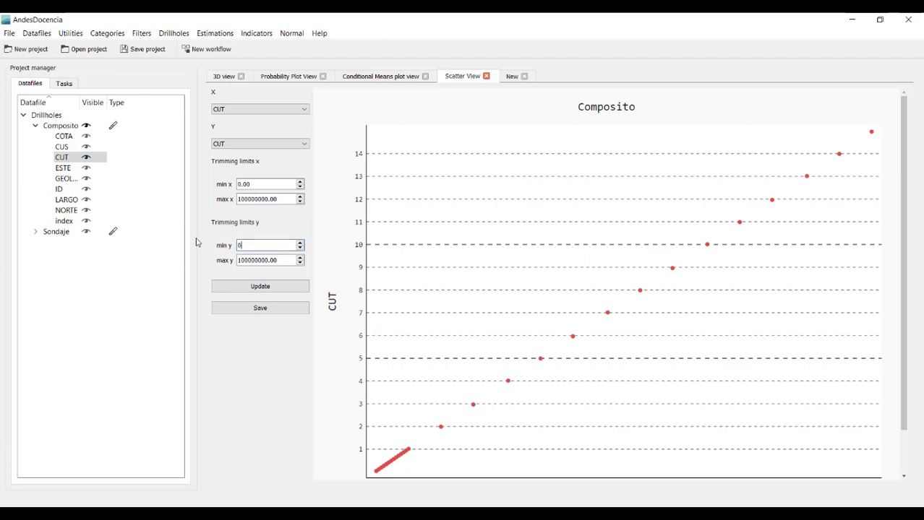
left_click(302, 145)
left_click(238, 207)
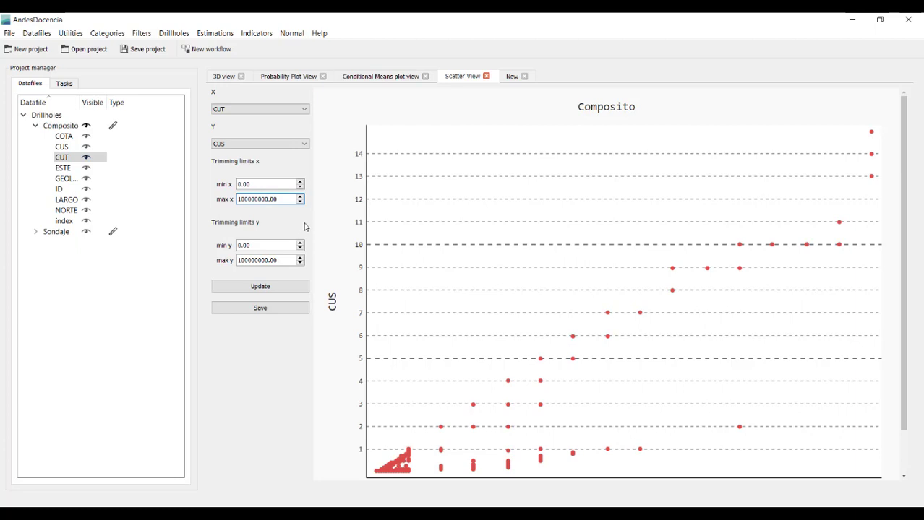
- Set the maximum x and y trimming limits to 1 and update the CUT versus CUS scatter plot
left_click_drag(282, 201, 210, 202)
type("1")
left_click_drag(290, 260, 225, 261)
type("1")
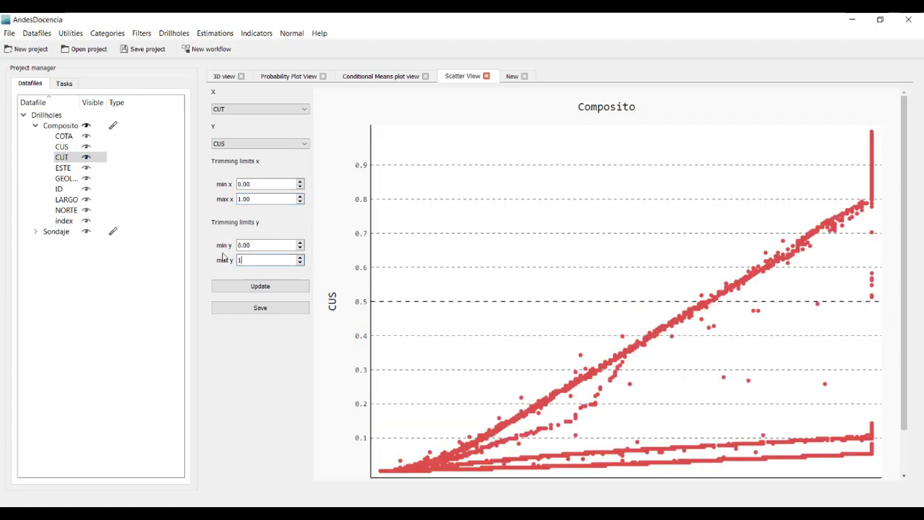
key("Return")
left_click(253, 289)
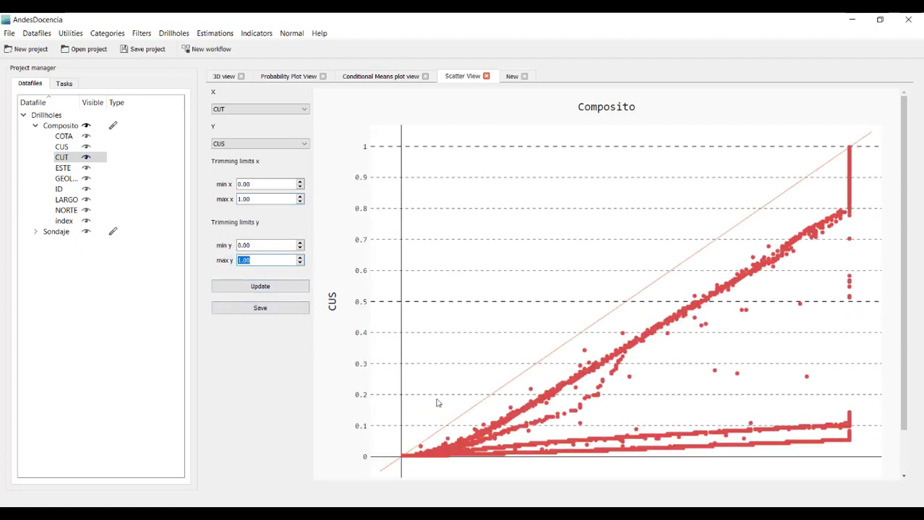